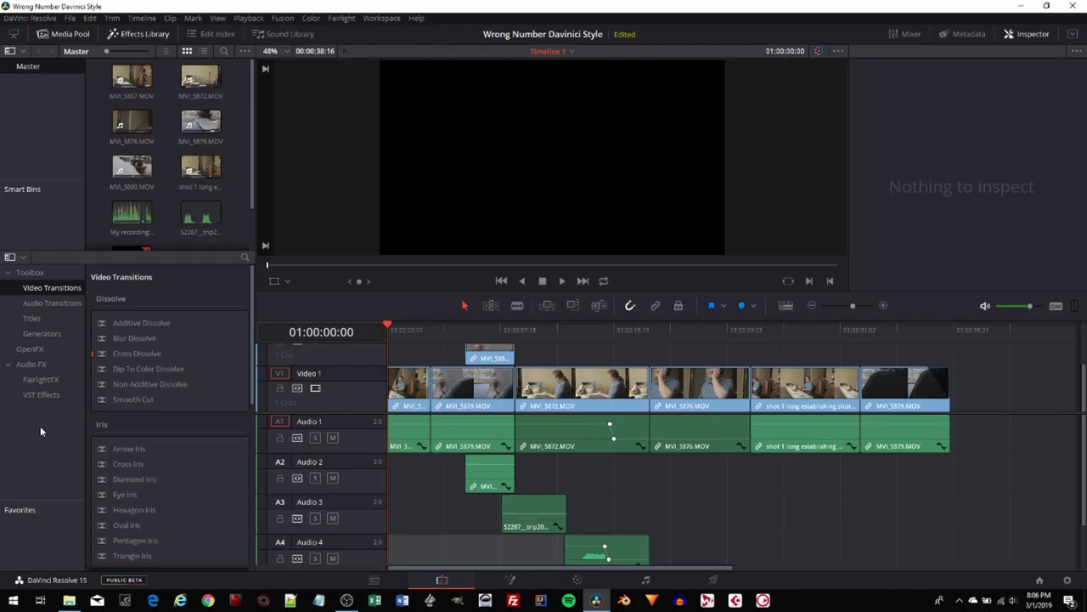
# Scrub and shuttle through the opening shots, parking at 01:00:08:19 on the MVI_5872 shot.
pyautogui.moveTo(392, 332); pyautogui.dragTo(499, 326)
pyautogui.click(488, 361)
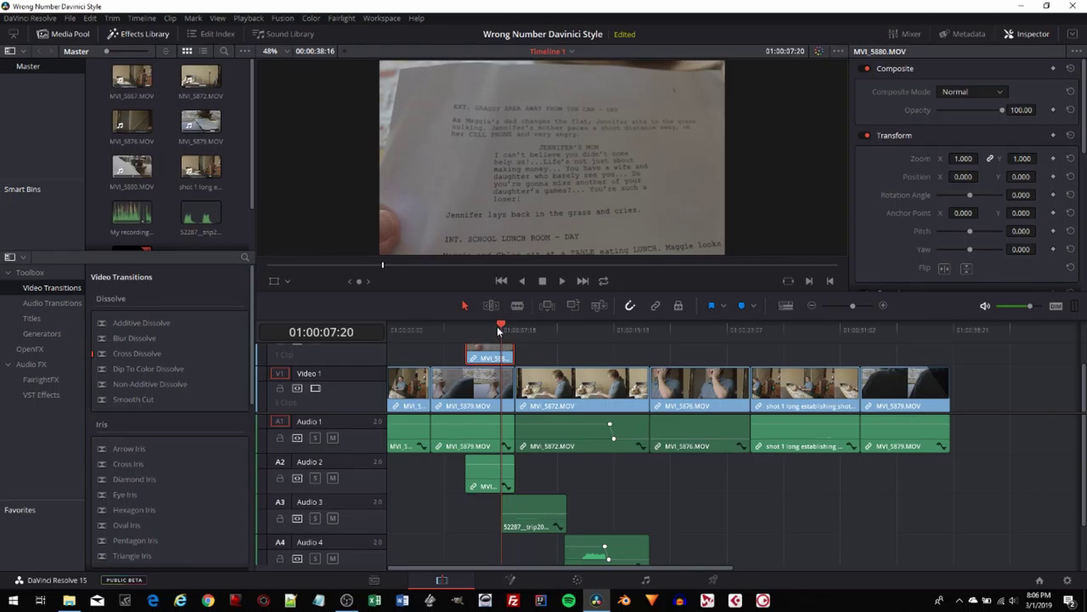
pyautogui.moveTo(497, 327); pyautogui.dragTo(484, 329)
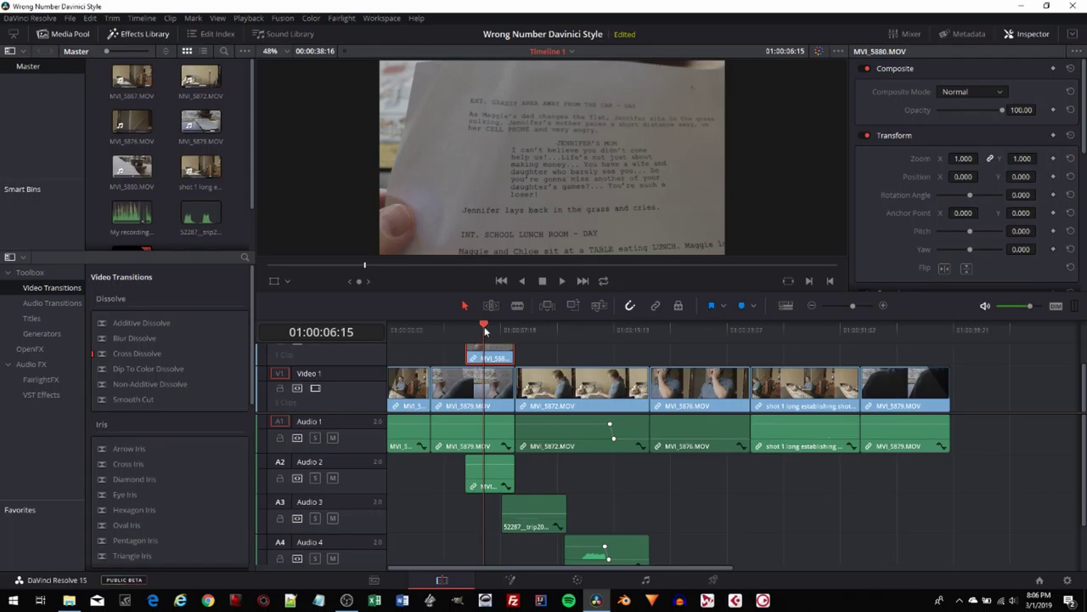
pyautogui.moveTo(484, 331); pyautogui.dragTo(710, 351)
pyautogui.press('j')
pyautogui.press('j')
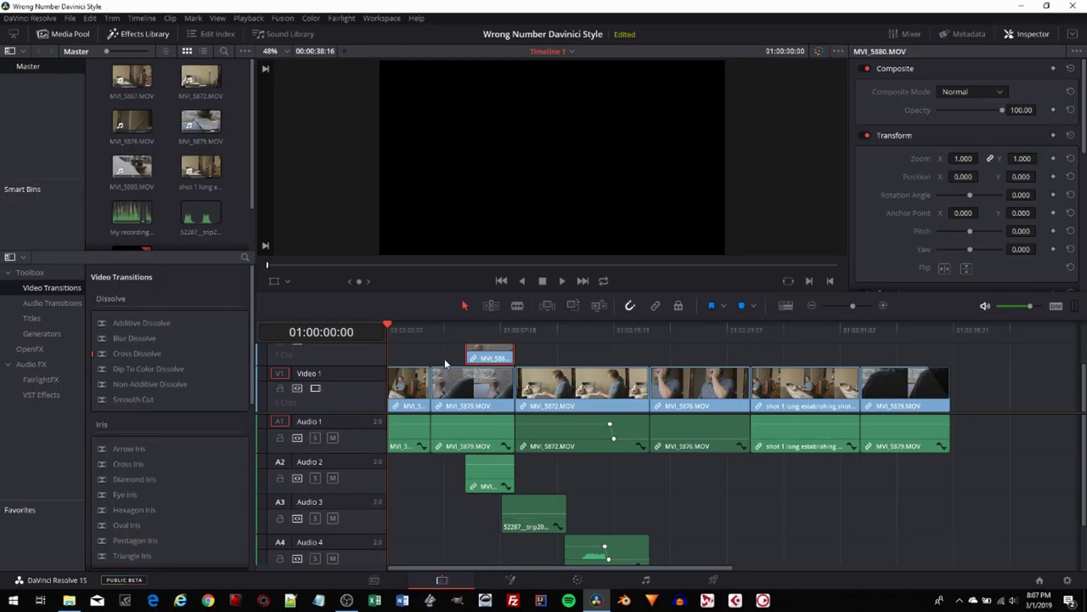
pyautogui.moveTo(392, 332); pyautogui.dragTo(525, 358)
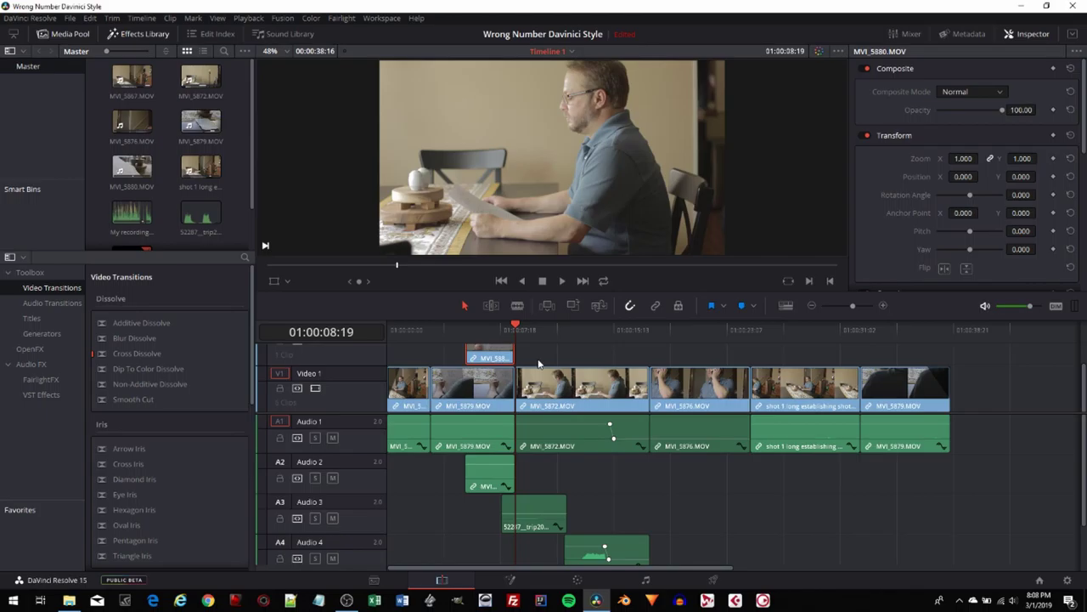
pyautogui.click(541, 392)
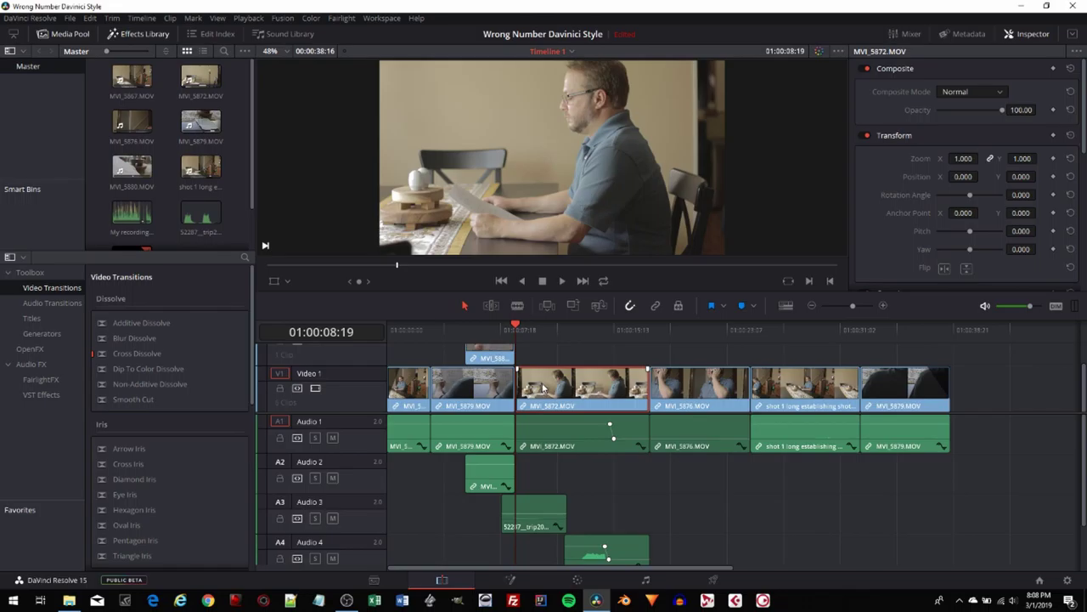
pyautogui.click(673, 383)
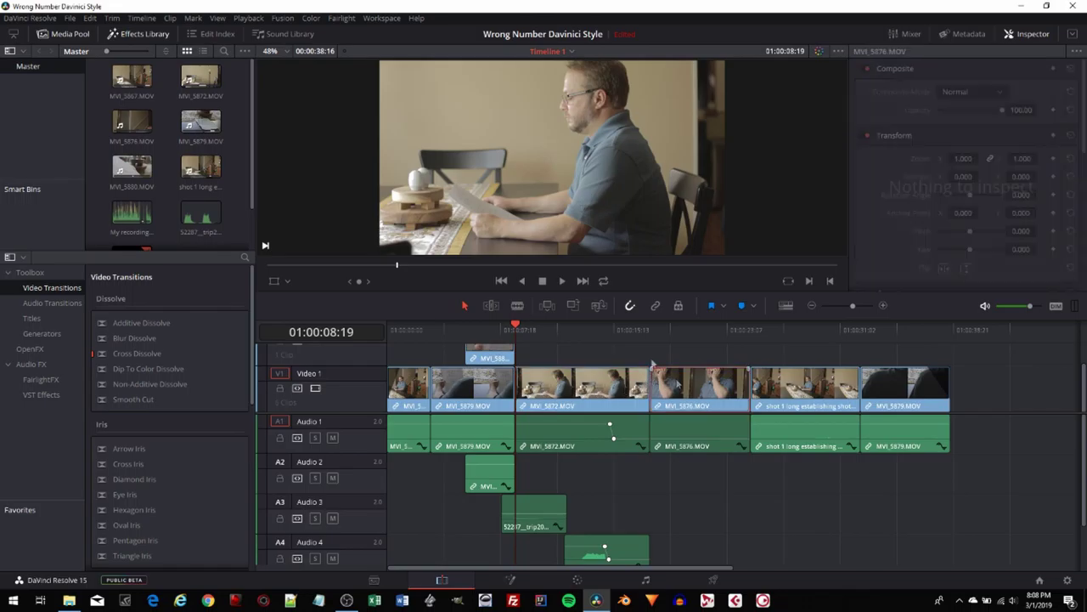
pyautogui.click(651, 363)
pyautogui.scroll(1, 663, 349)
pyautogui.click(675, 333)
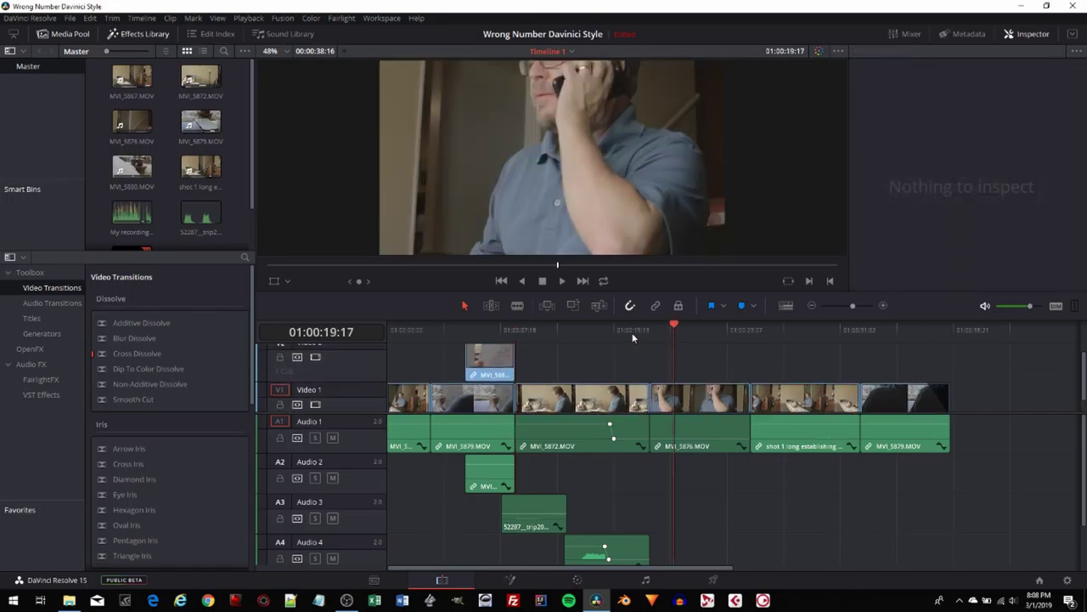
pyautogui.click(620, 330)
pyautogui.click(697, 331)
pyautogui.click(606, 333)
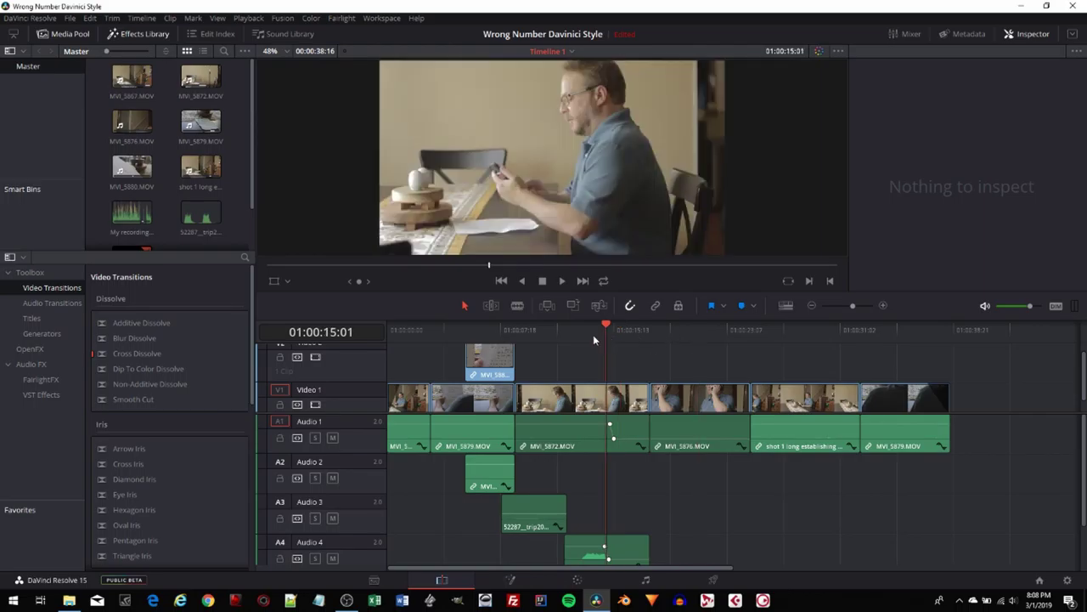
pyautogui.click(515, 331)
pyautogui.scroll(-1, 585, 383)
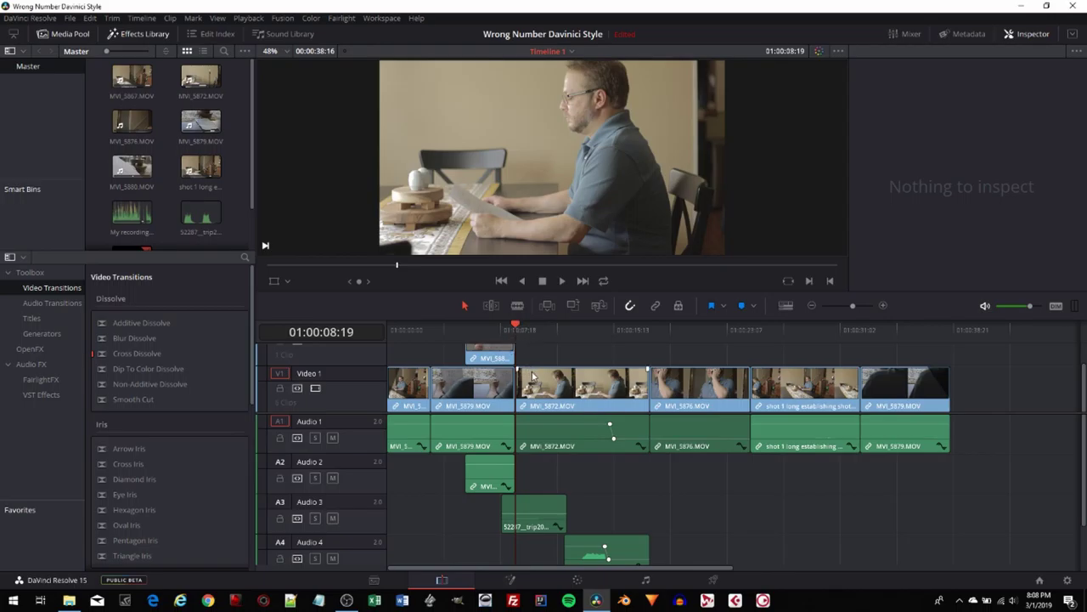
pyautogui.click(563, 281)
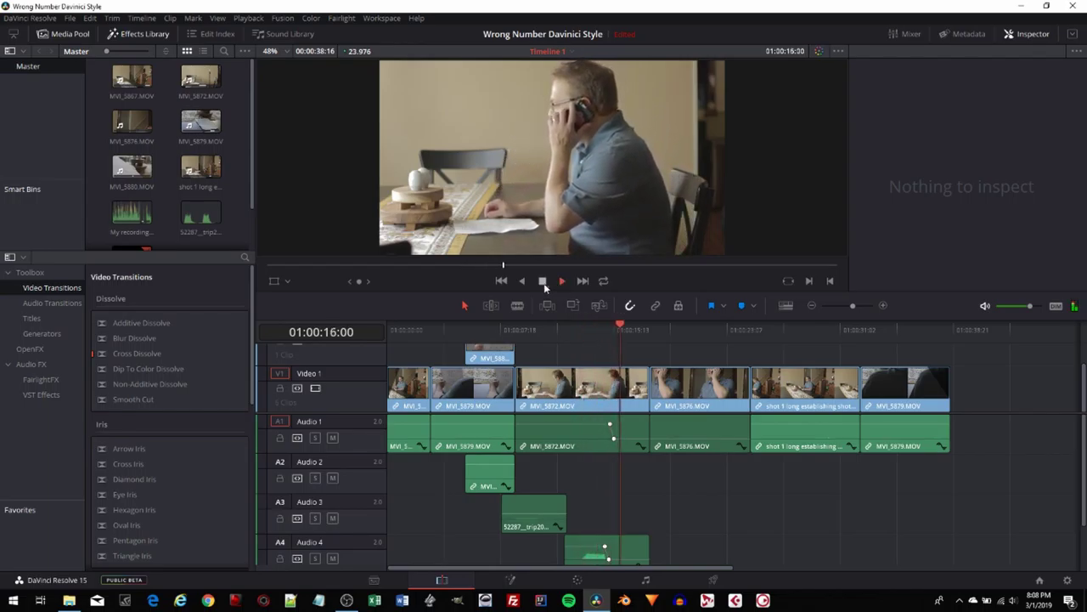
pyautogui.click(543, 281)
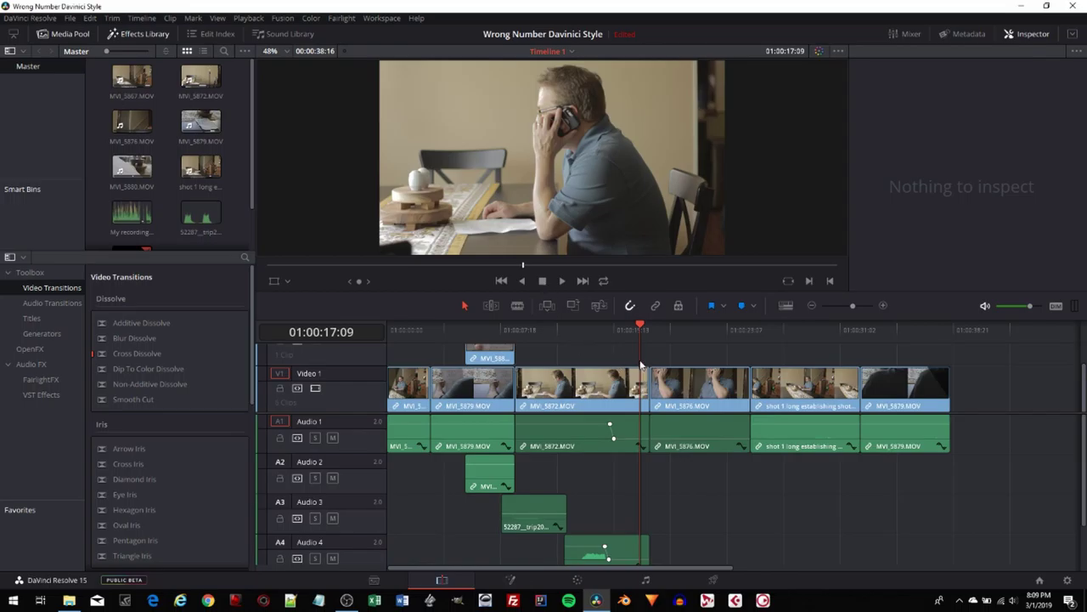
pyautogui.moveTo(643, 327); pyautogui.dragTo(517, 330)
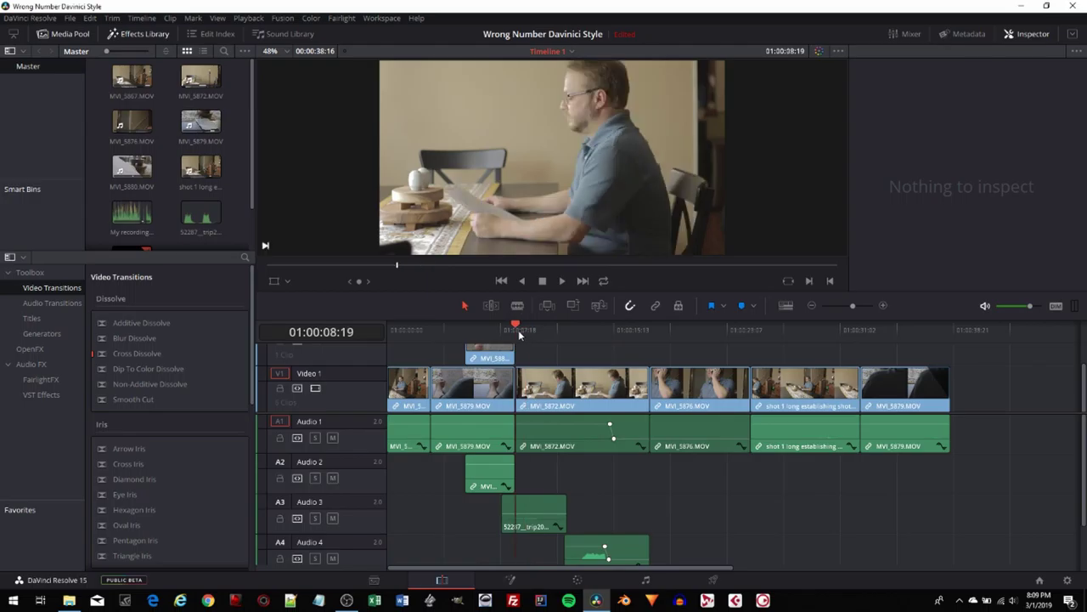
pyautogui.click(572, 385)
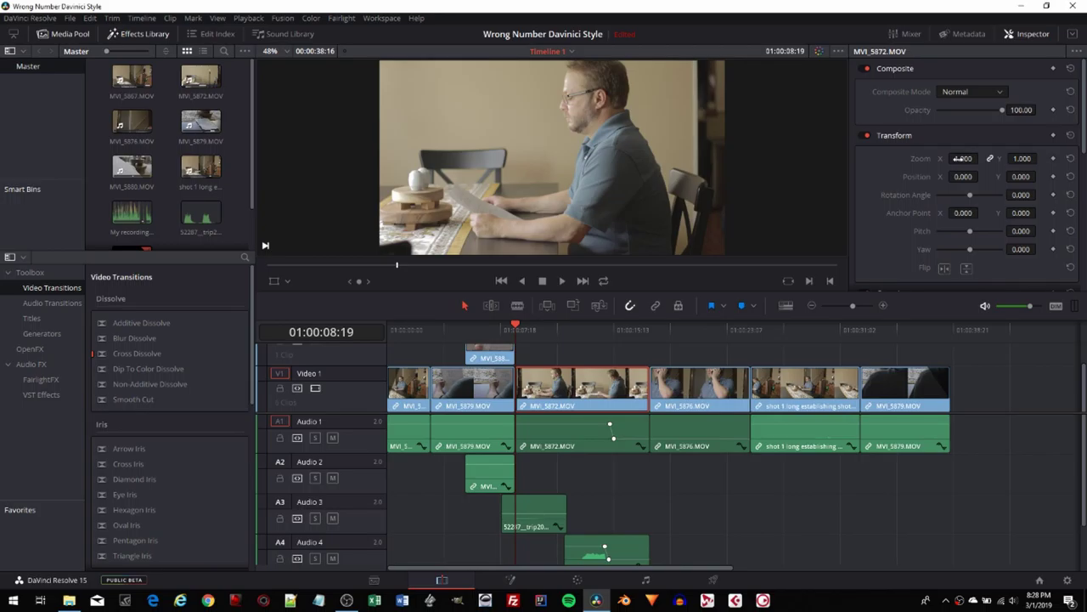
# Zoom the MVI_5872 shot in to 1.100 on both axes.
pyautogui.moveTo(958, 158); pyautogui.dragTo(981, 158)
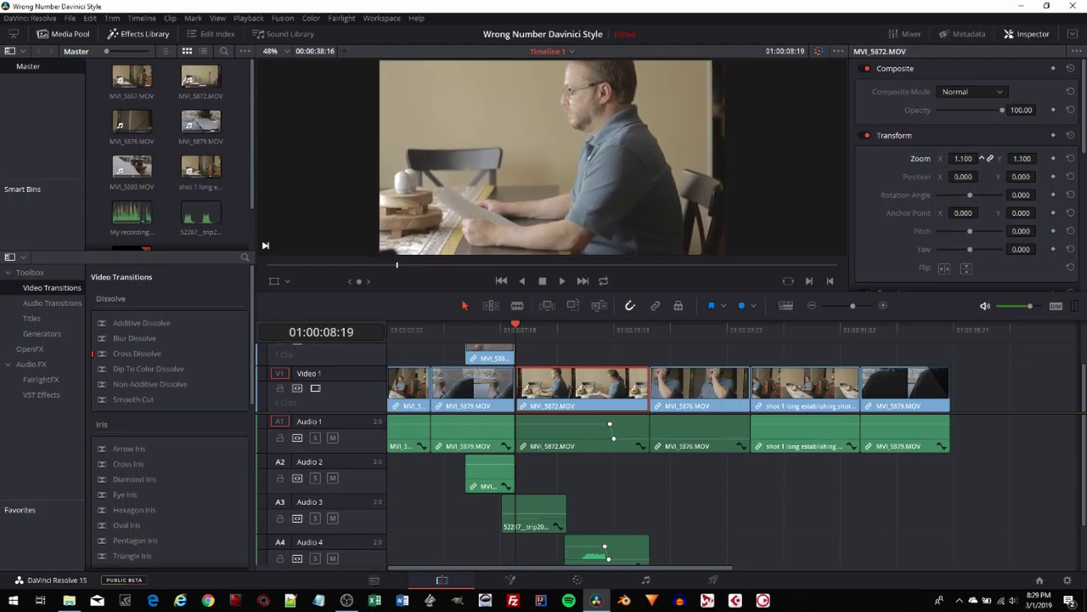
# Try several zoom values on MVI_5872, then reset its zoom to 1.000.
pyautogui.moveTo(982, 158); pyautogui.dragTo(982, 158)
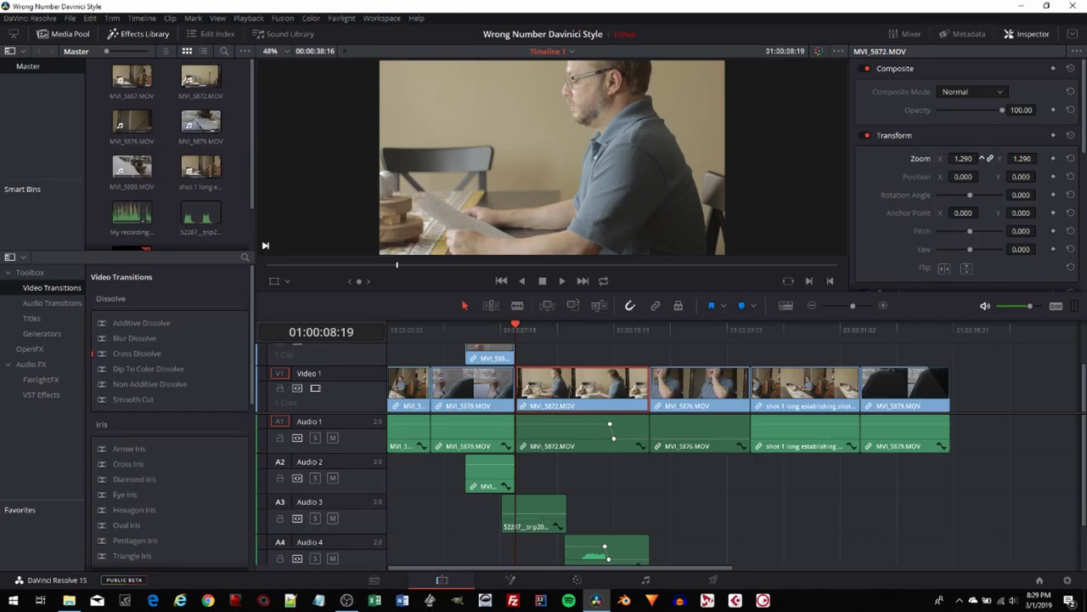
pyautogui.moveTo(982, 158); pyautogui.dragTo(981, 158)
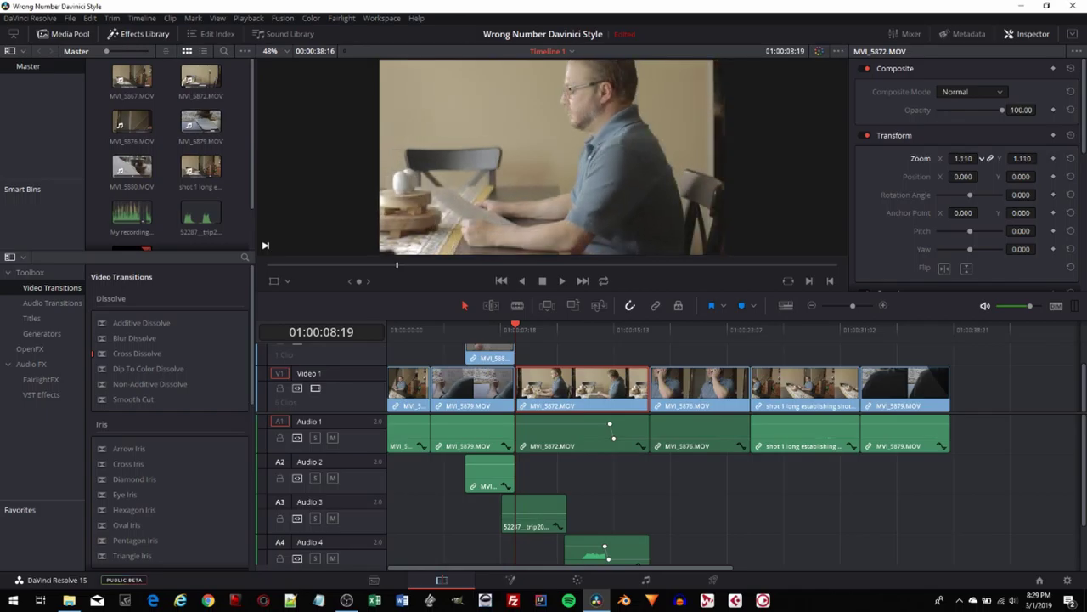
pyautogui.moveTo(981, 158); pyautogui.dragTo(981, 158)
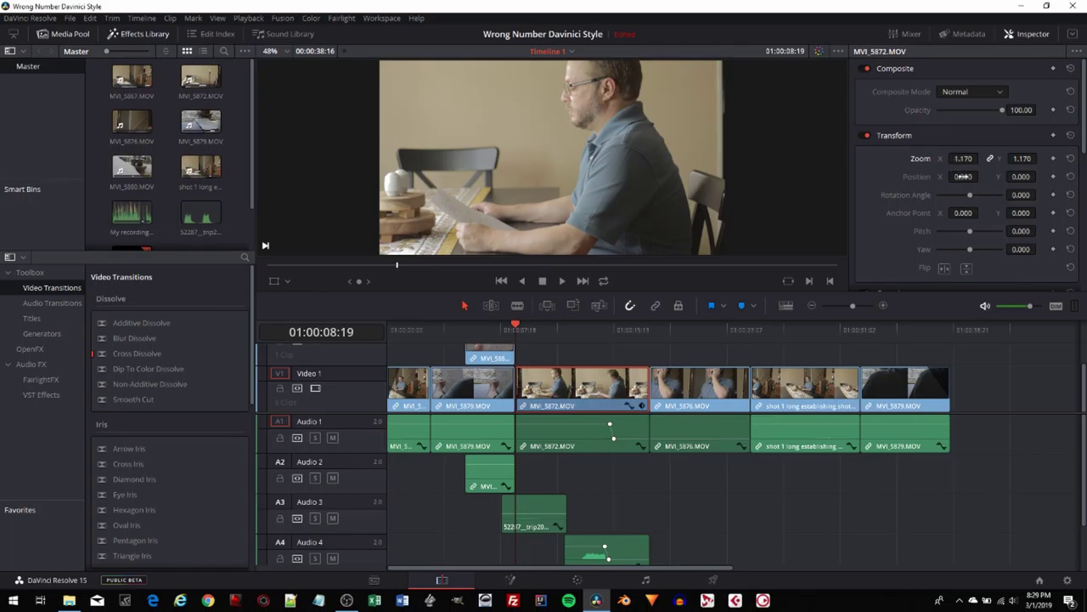
pyautogui.click(1073, 159)
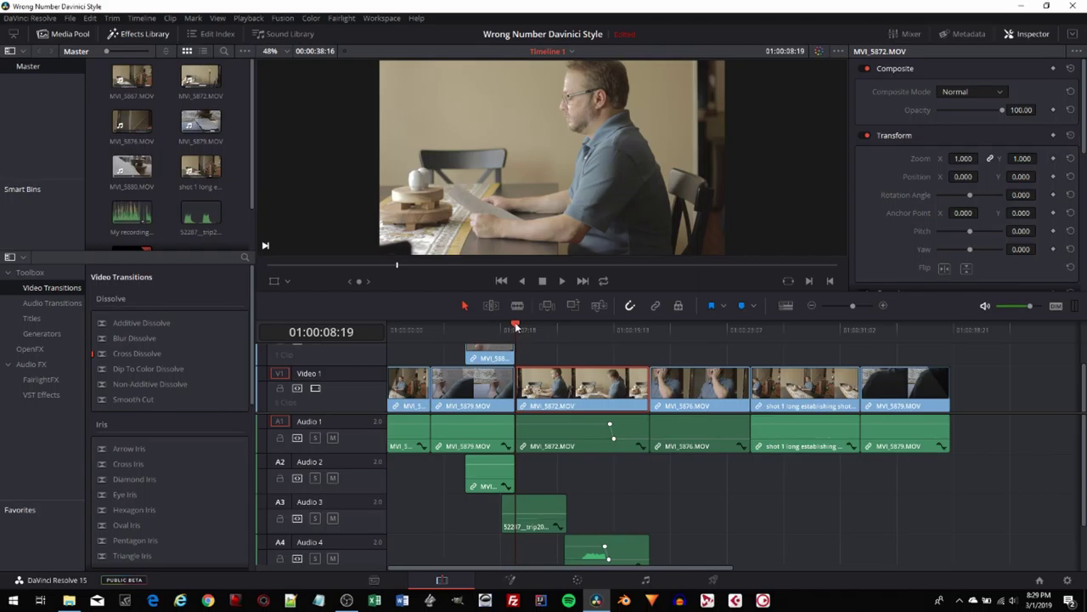
# Move the playhead further into the MVI_5872 clip.
pyautogui.moveTo(516, 327); pyautogui.dragTo(548, 326)
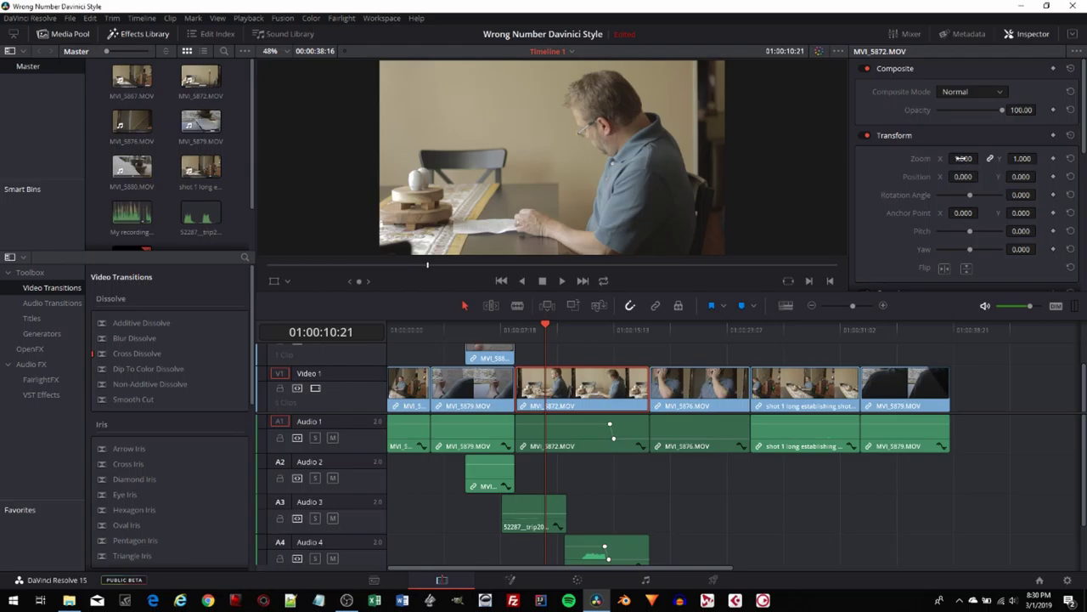
# Keyframe MVI_5872's zoom and position at full frame, zoom 1.000.
pyautogui.moveTo(963, 158); pyautogui.dragTo(1033, 158)
pyautogui.click(1072, 158)
pyautogui.click(1054, 158)
pyautogui.click(1054, 176)
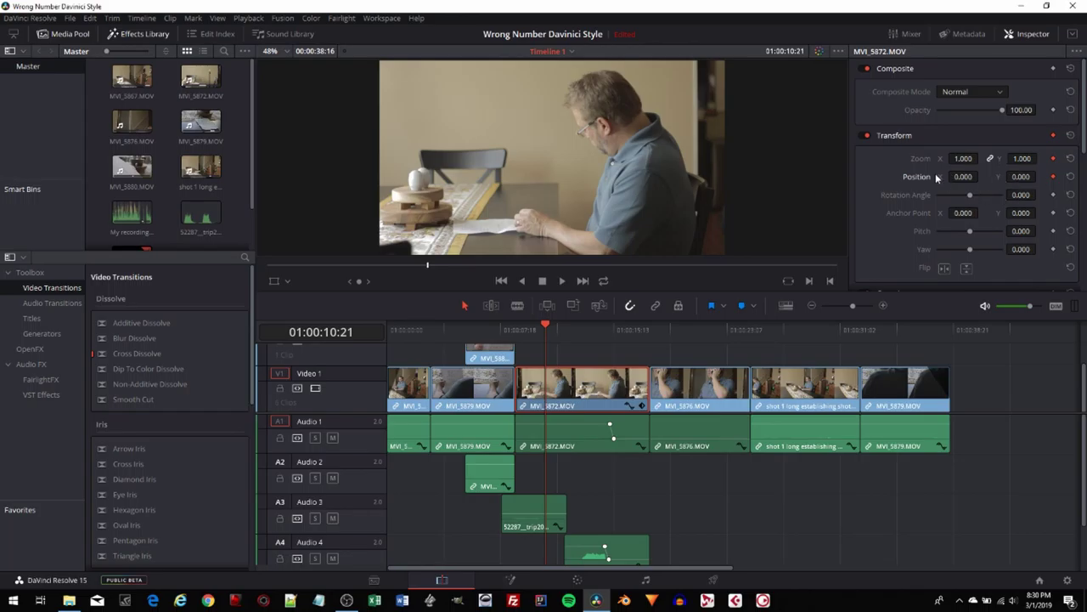
# At 01:00:15:19, keyframe the punch-in at zoom 1.230 and Position Y -63.000.
pyautogui.click(545, 327)
pyautogui.moveTo(544, 326); pyautogui.dragTo(606, 328)
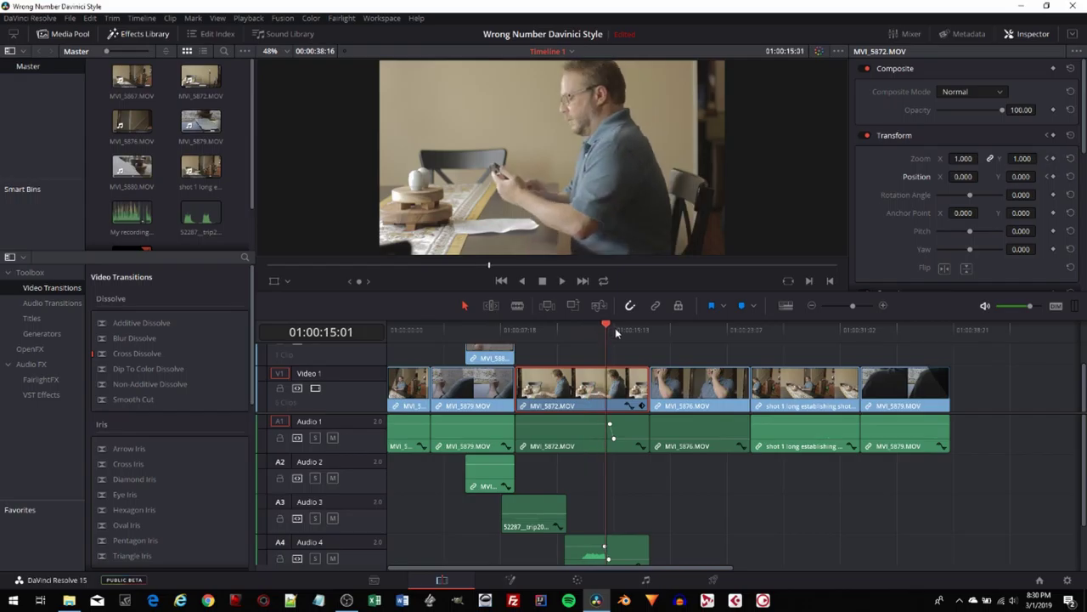
pyautogui.click(618, 327)
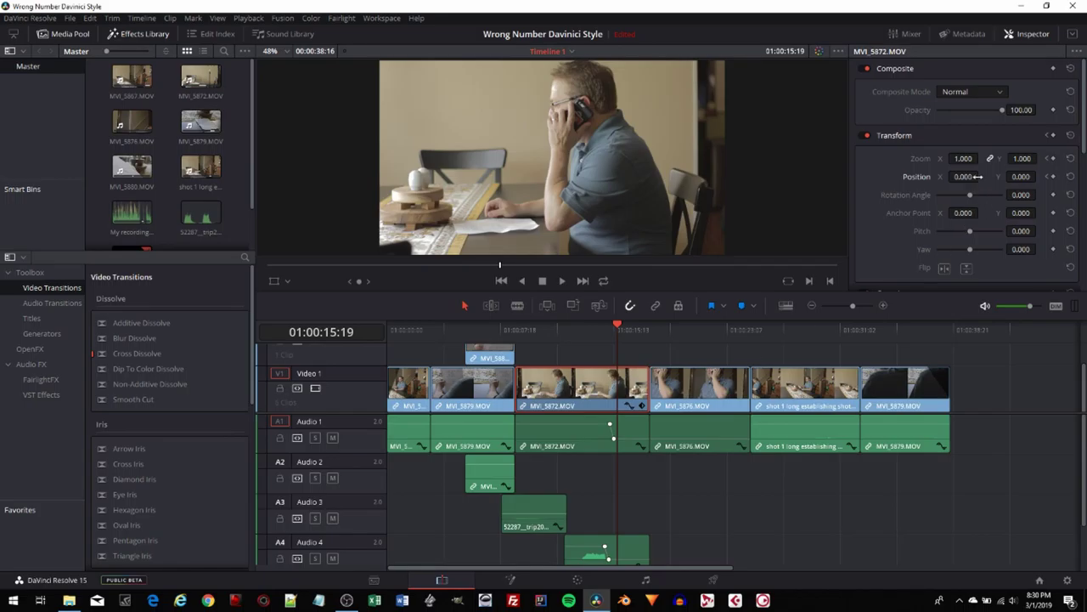
pyautogui.moveTo(962, 158); pyautogui.dragTo(985, 158)
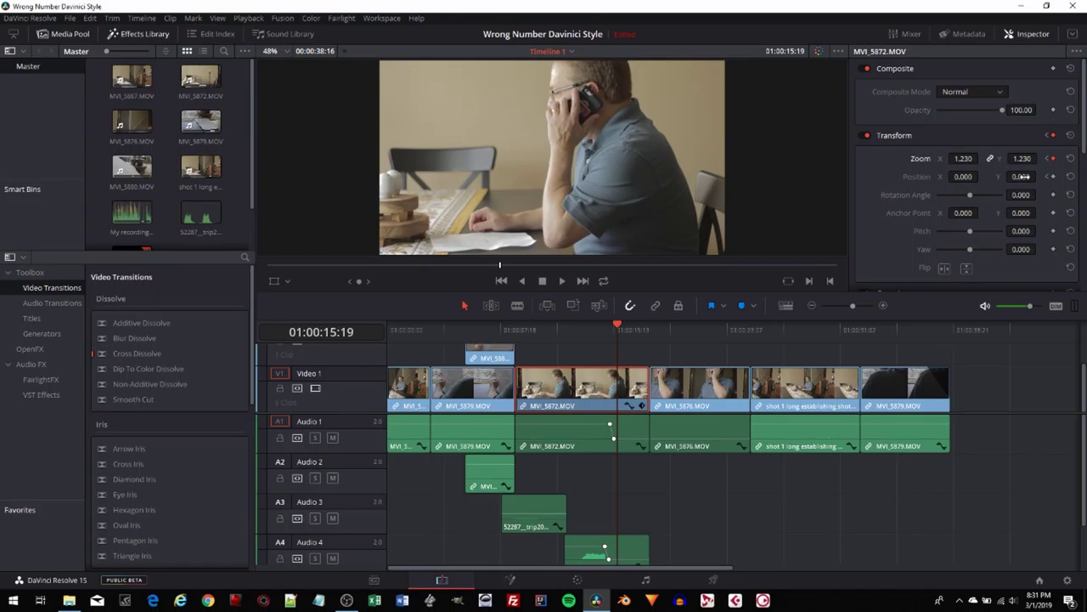
pyautogui.moveTo(1022, 175)
pyautogui.mouseDown()
pyautogui.moveTo(1072, 176)
pyautogui.moveTo(1022, 176)
pyautogui.mouseUp()
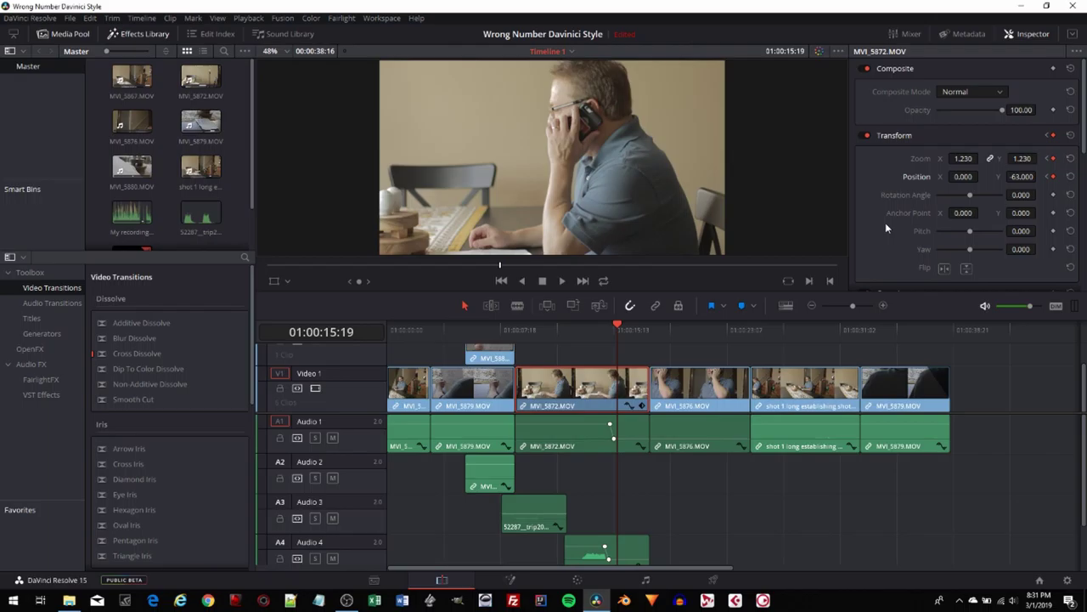
pyautogui.click(514, 329)
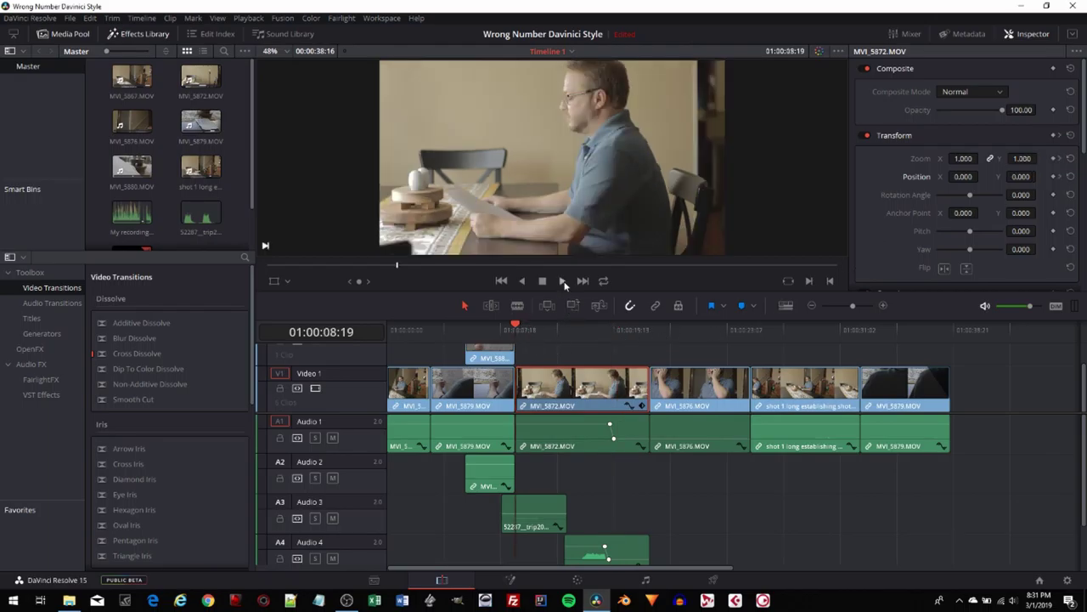
# Play back the MVI_5872 punch-in, then select the MVI_5876 clip.
pyautogui.click(563, 282)
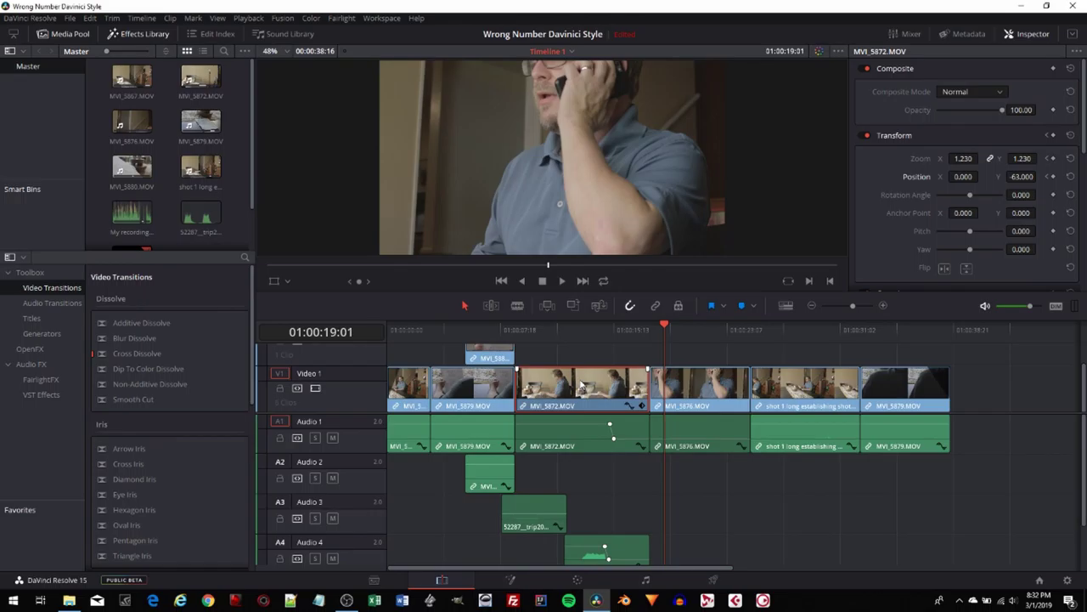
pyautogui.click(692, 391)
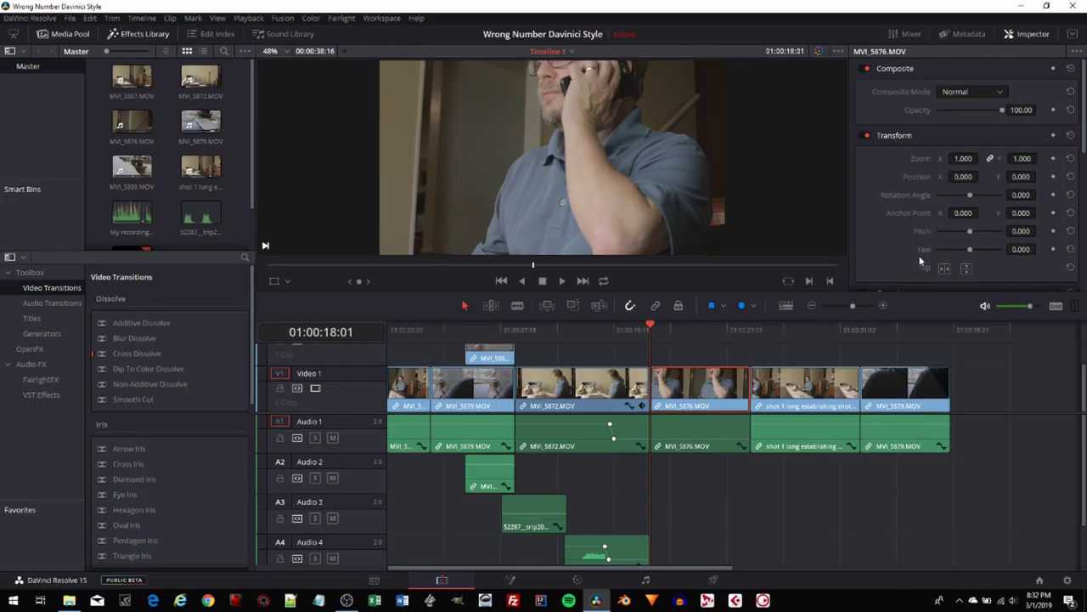
# Punch MVI_5876 in to zoom 1.320 and set a starting zoom keyframe.
pyautogui.moveTo(965, 159); pyautogui.dragTo(981, 158)
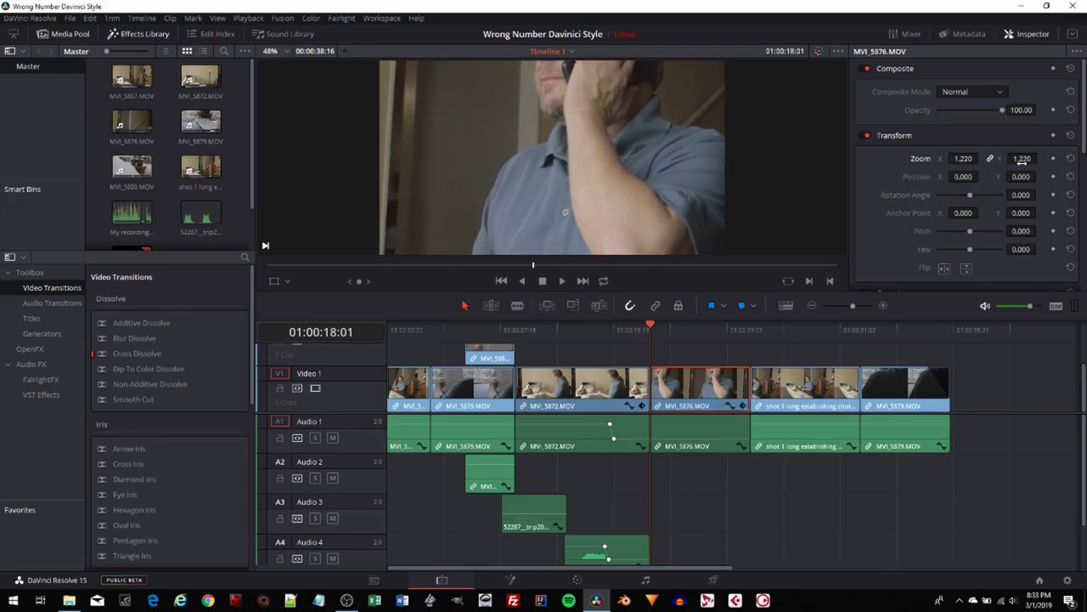
pyautogui.click(1070, 158)
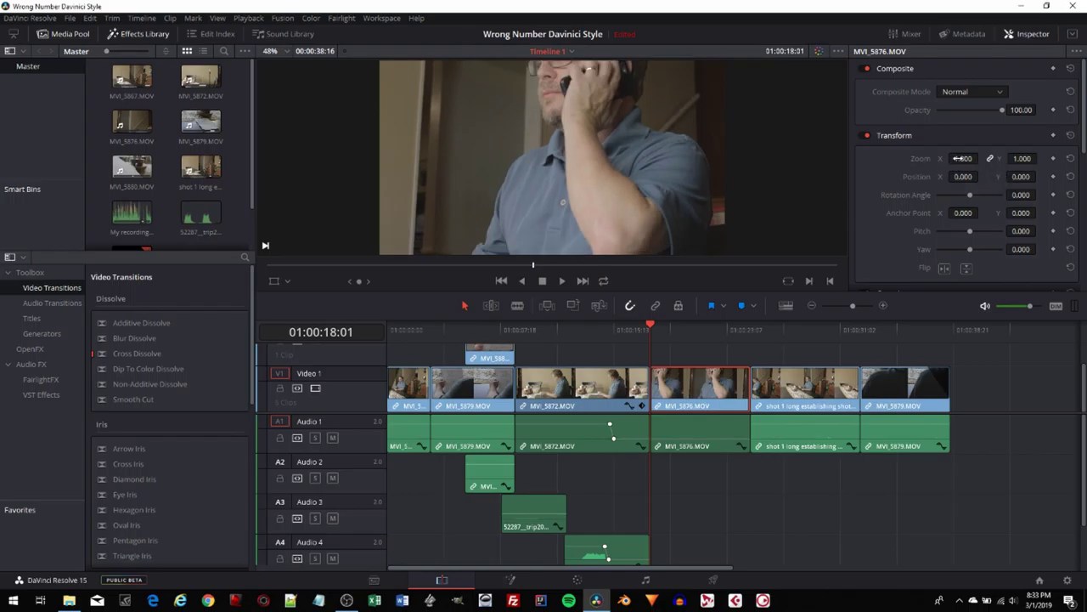
pyautogui.moveTo(963, 158); pyautogui.dragTo(926, 164)
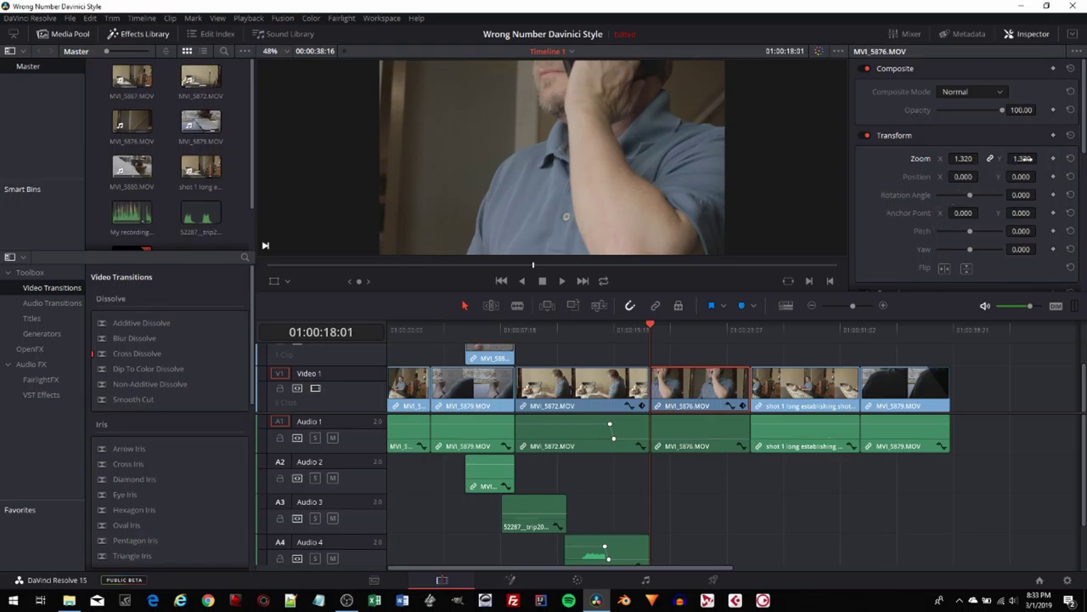
pyautogui.click(1053, 158)
# Keyframe MVI_5876's starting framing at Position X -203 and Y -111.
pyautogui.click(1053, 176)
pyautogui.moveTo(1019, 176); pyautogui.dragTo(951, 177)
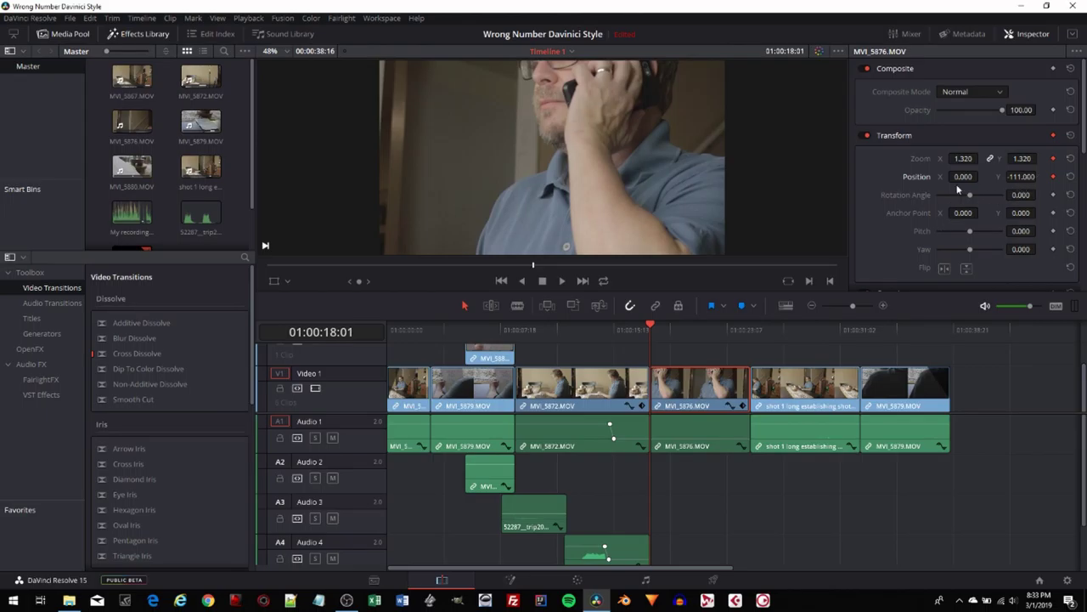
pyautogui.moveTo(981, 177)
pyautogui.mouseDown()
pyautogui.moveTo(996, 185)
pyautogui.moveTo(969, 177)
pyautogui.mouseUp()
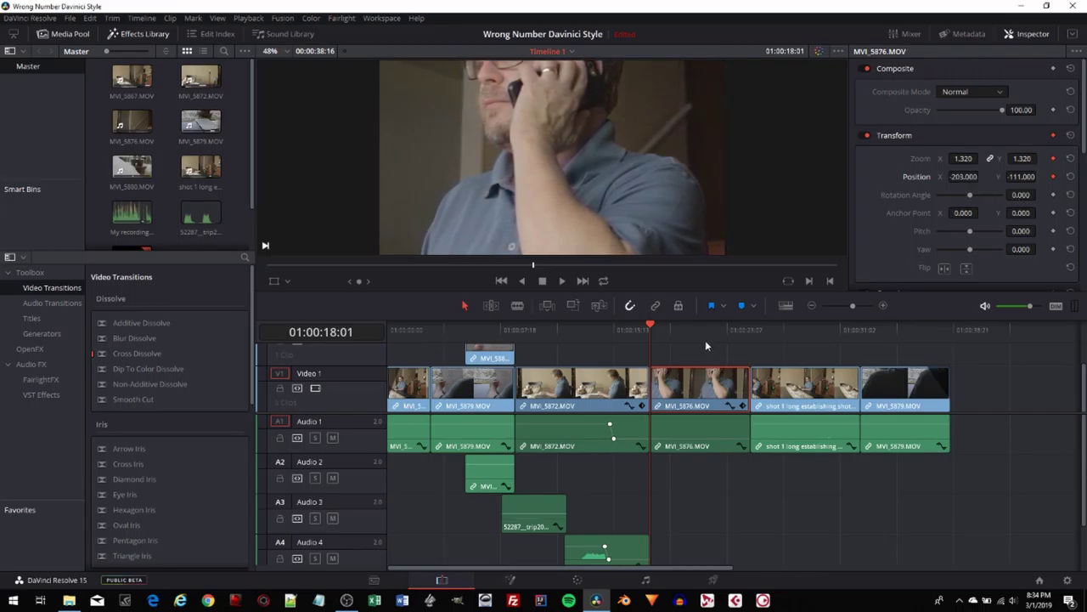
pyautogui.moveTo(653, 323); pyautogui.dragTo(743, 337)
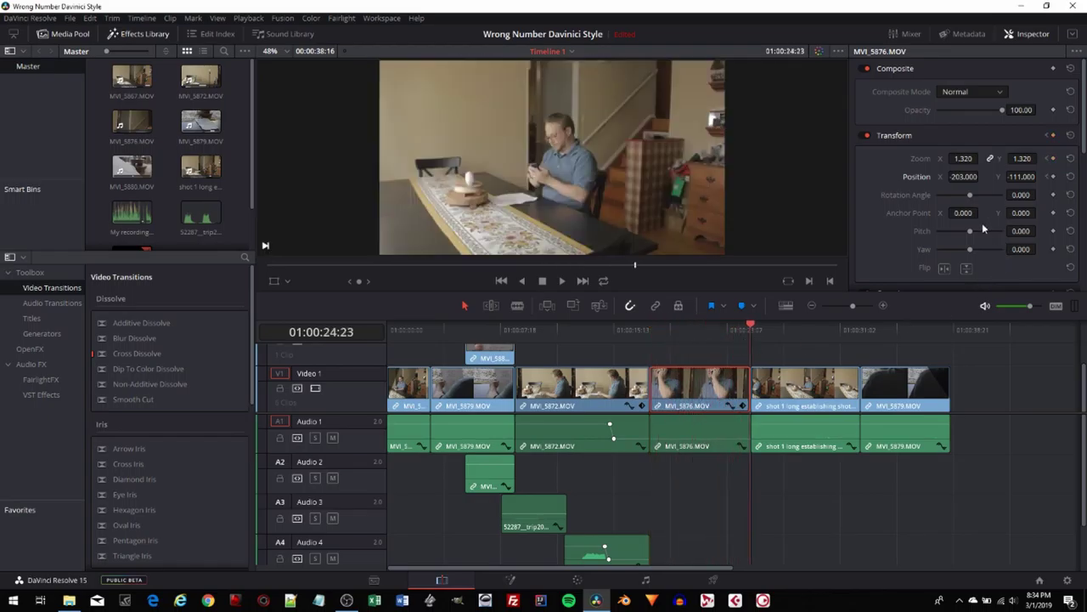
# On MVI_5876's last frame, keyframe Position X at 203.
pyautogui.moveTo(965, 177); pyautogui.dragTo(963, 178)
pyautogui.click(955, 177)
pyautogui.press('Left')
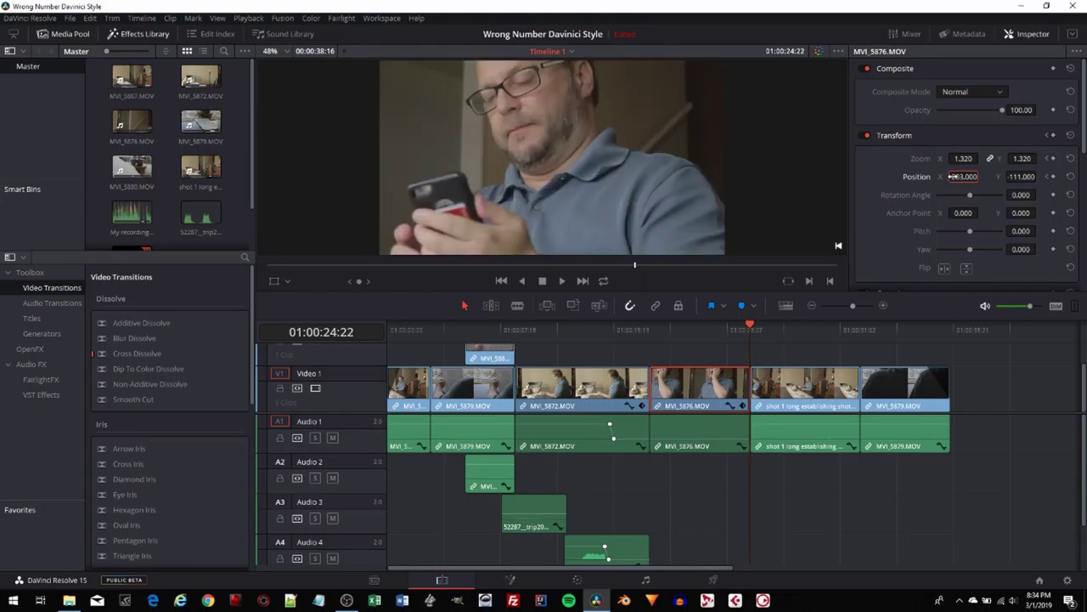
pyautogui.moveTo(955, 177)
pyautogui.mouseDown()
pyautogui.moveTo(982, 176)
pyautogui.moveTo(960, 176)
pyautogui.mouseUp()
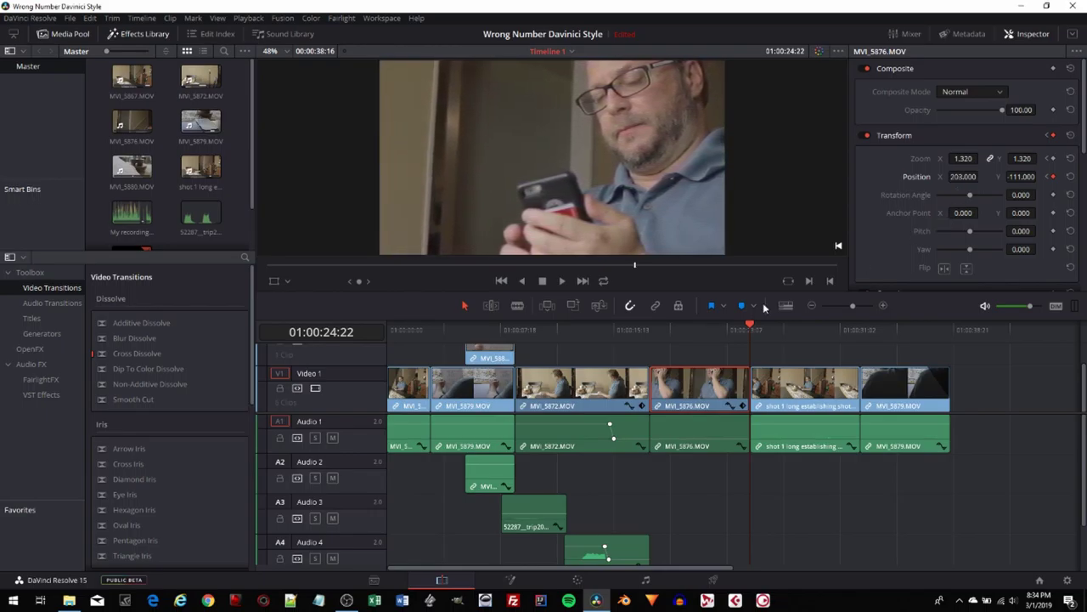
# Play the MVI_5876 pan from the clip start, then return to the timeline start.
pyautogui.click(651, 328)
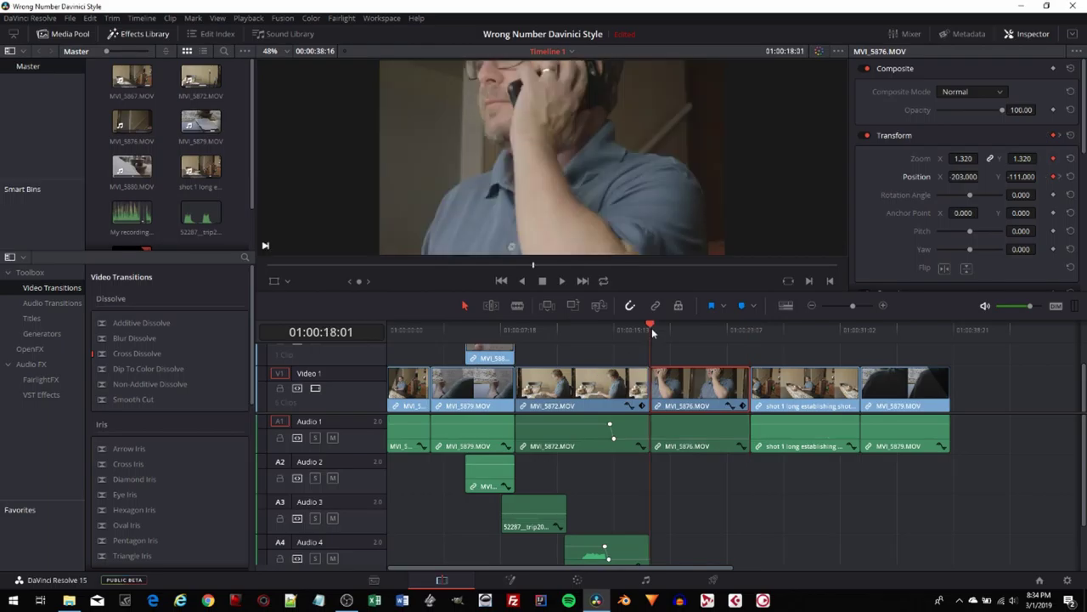
pyautogui.click(562, 281)
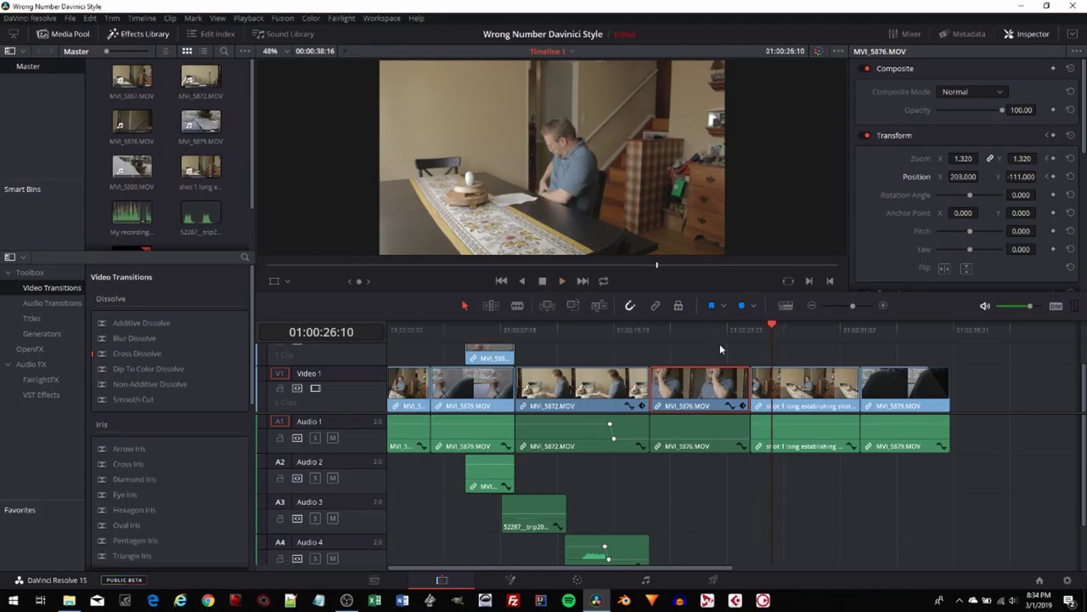
pyautogui.click(389, 326)
pyautogui.click(562, 281)
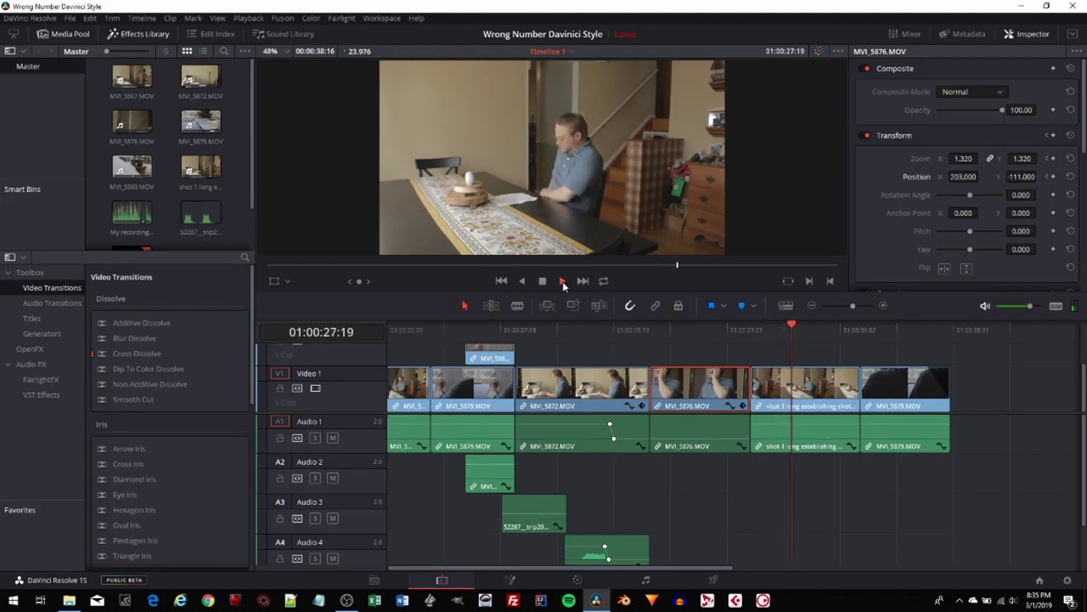
pyautogui.click(562, 281)
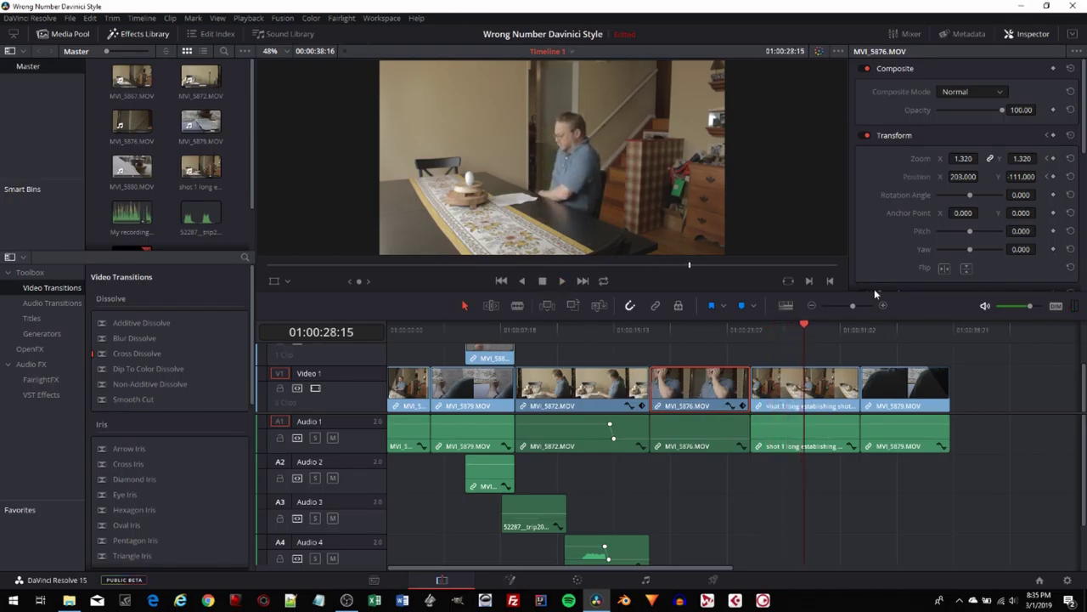
pyautogui.click(753, 337)
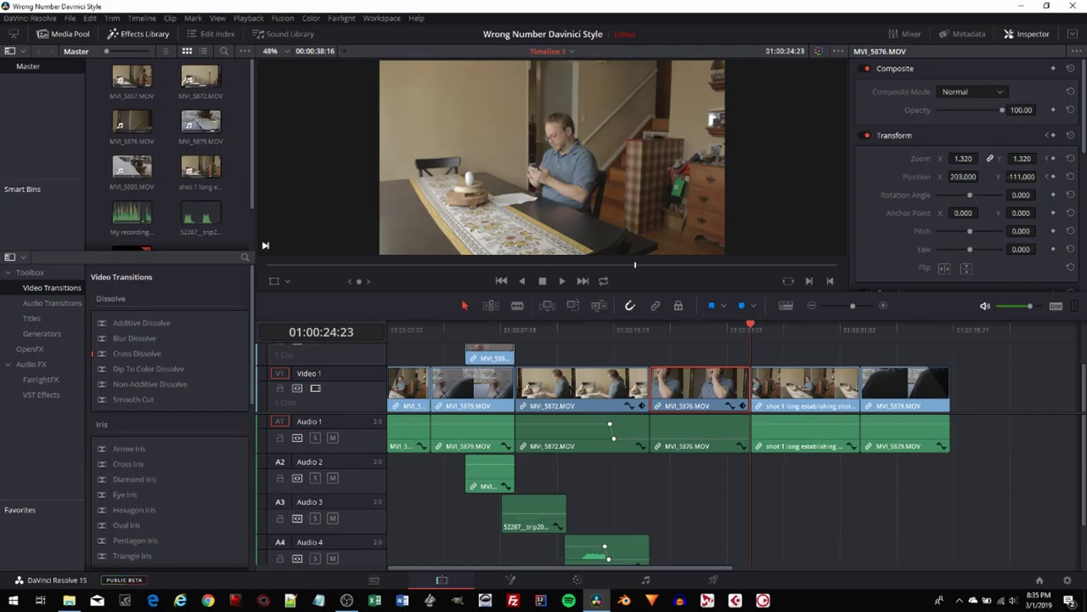
pyautogui.press('Left')
# Lower the final Position X keyframe to 123.000 and preview the pan from the clip start.
pyautogui.moveTo(982, 176); pyautogui.dragTo(982, 176)
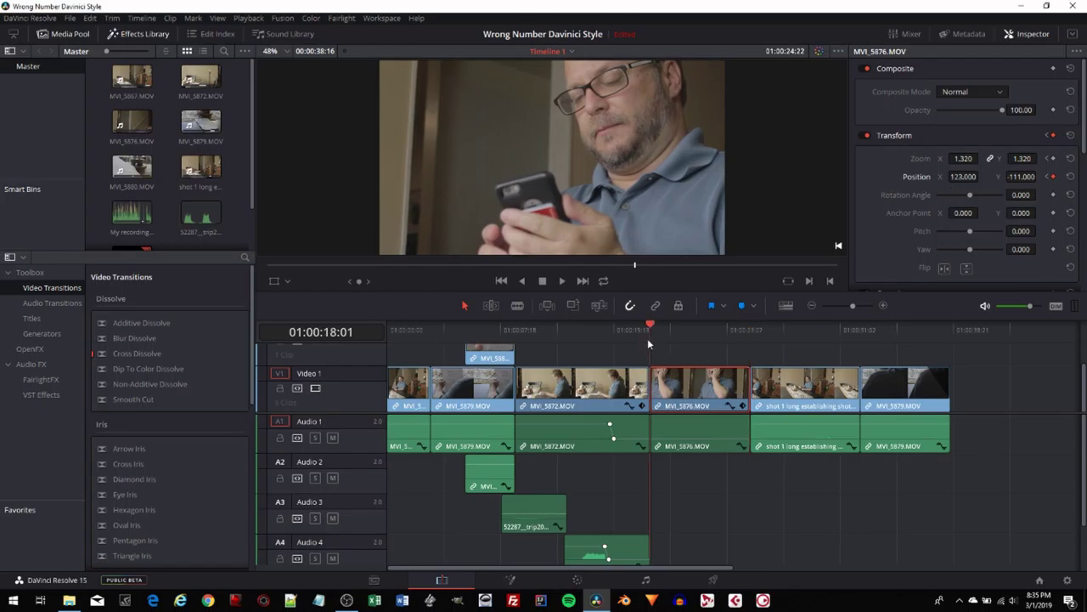
pyautogui.click(649, 338)
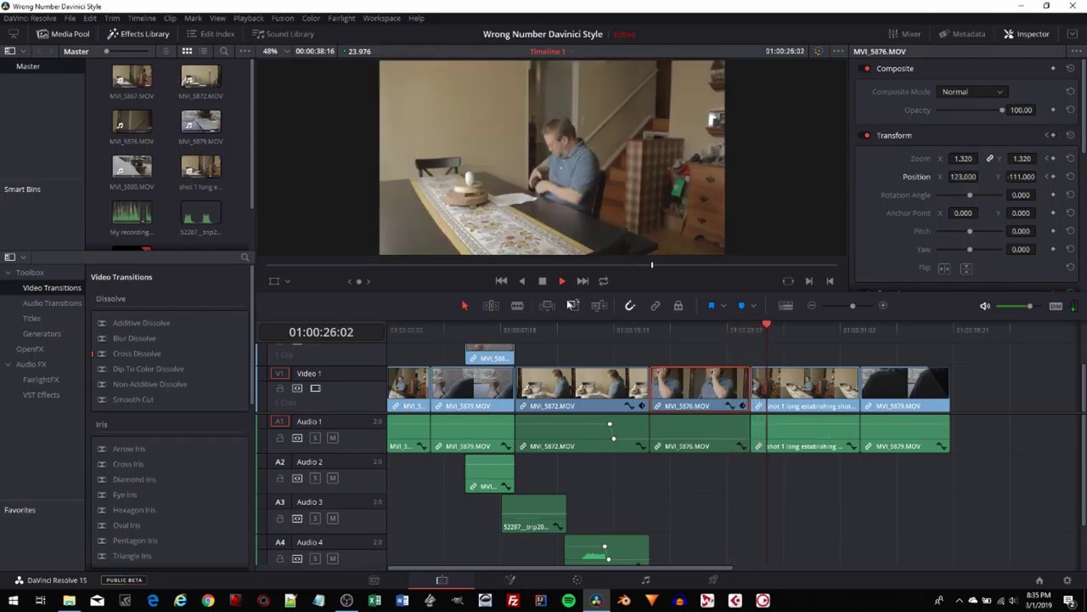
pyautogui.press('space')
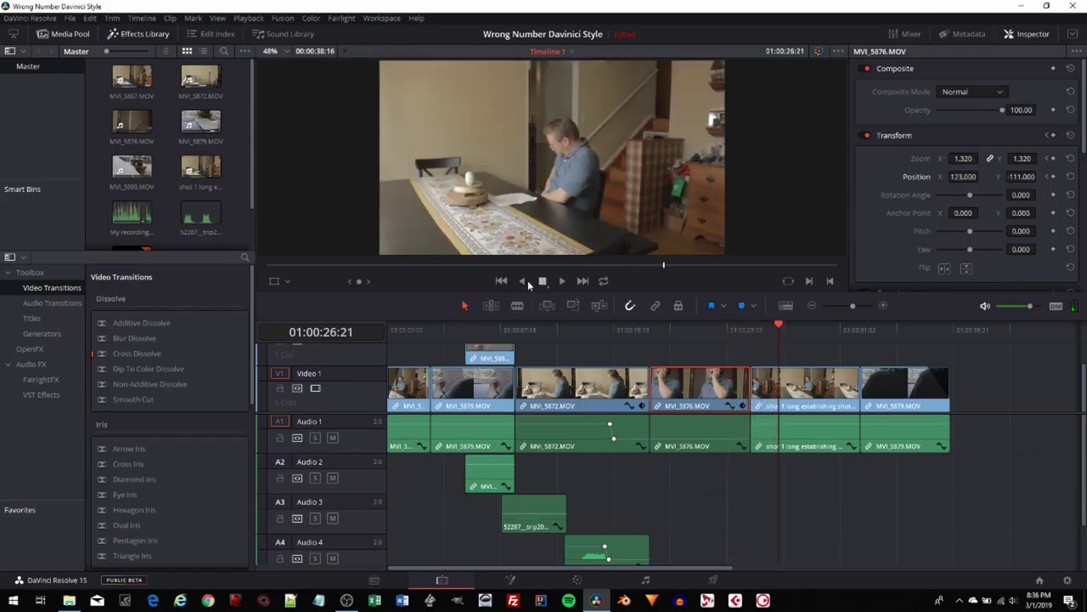
# Save the Wrong Number Davinici Style project with the MVI_5876 pan edits kept.
pyautogui.click(69, 17)
pyautogui.press('Escape')
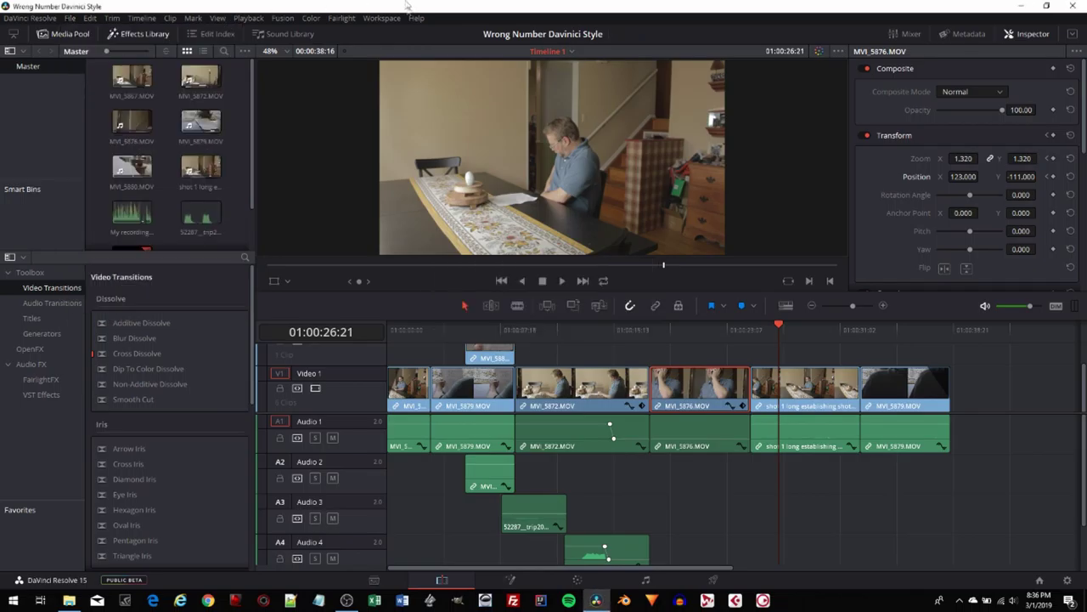